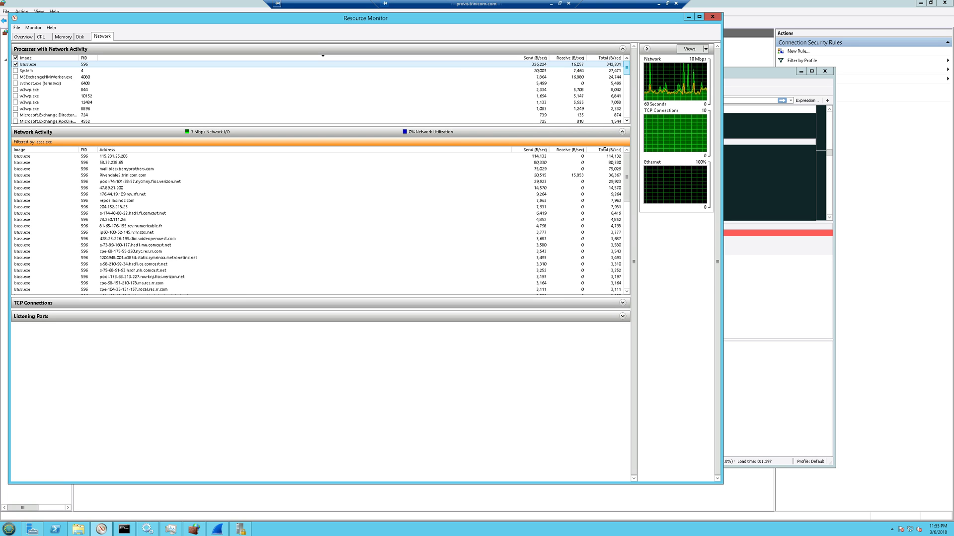
# Step: Switch to Windows Firewall with Advanced Security, view the local computer's profile overview and minimize the window
pyautogui.click(194, 528)
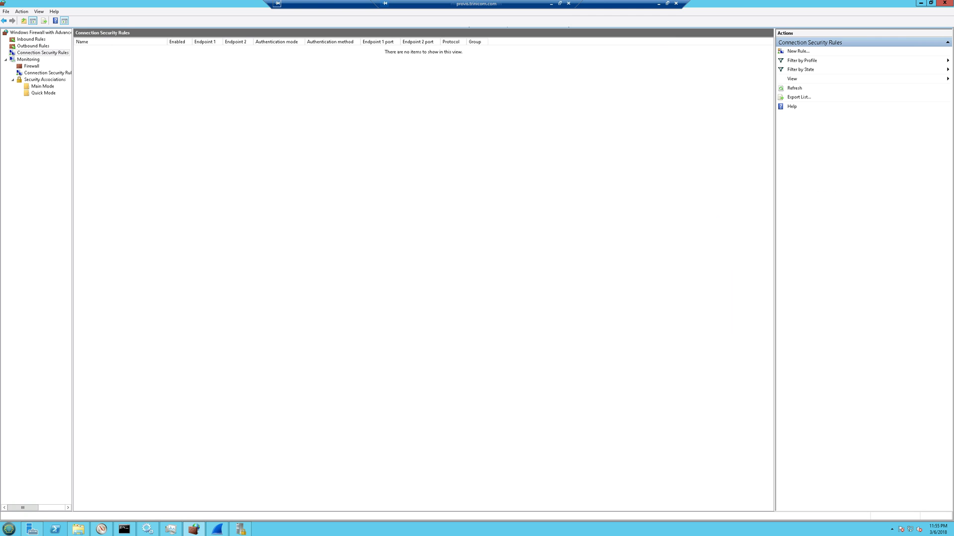
pyautogui.click(36, 32)
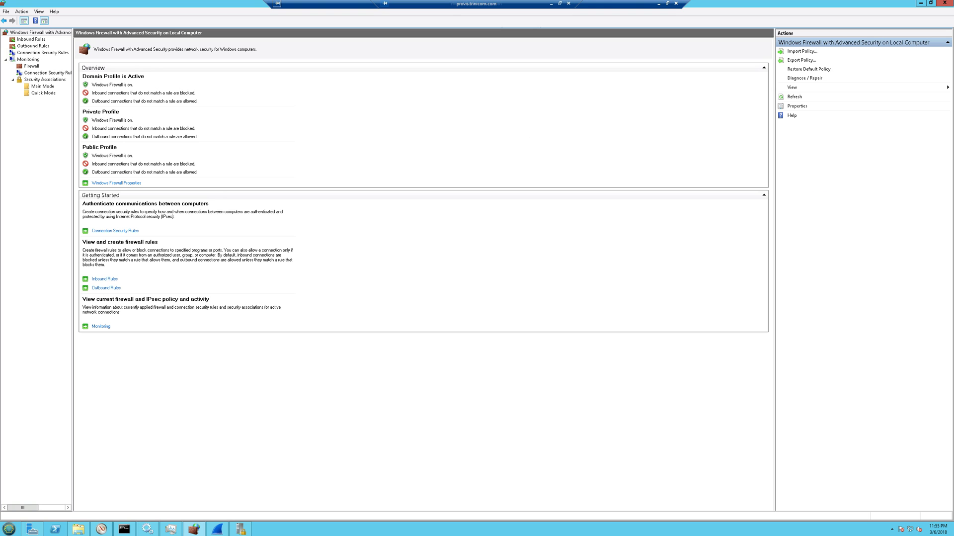
pyautogui.click(920, 3)
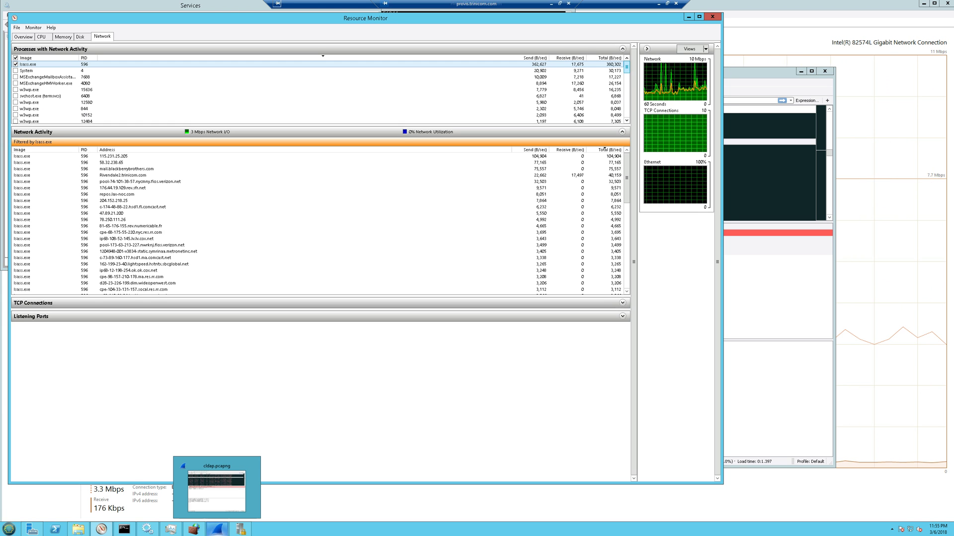
# Step: Look at the cldap.pcapng capture in Wireshark and the Windows Firewall overview again, minimizing each window
pyautogui.click(216, 528)
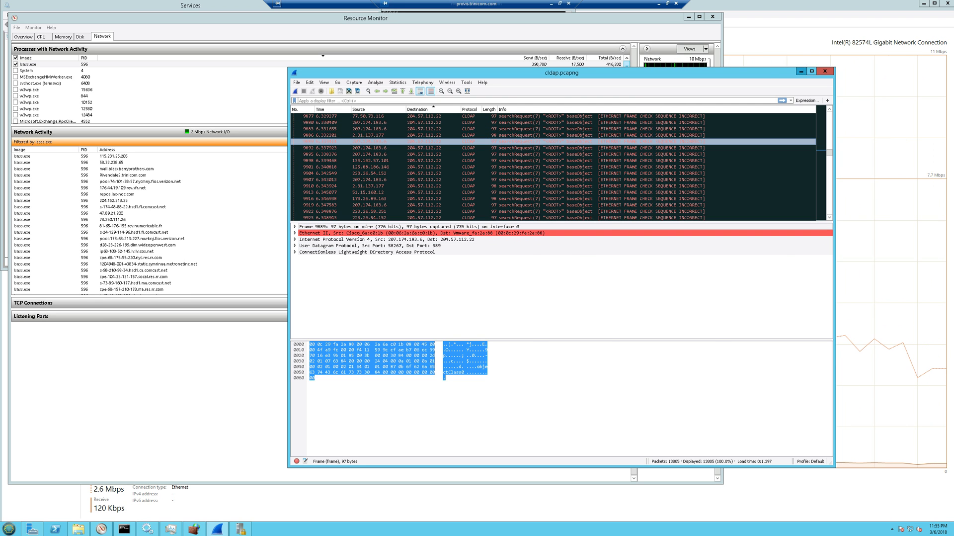
pyautogui.click(801, 71)
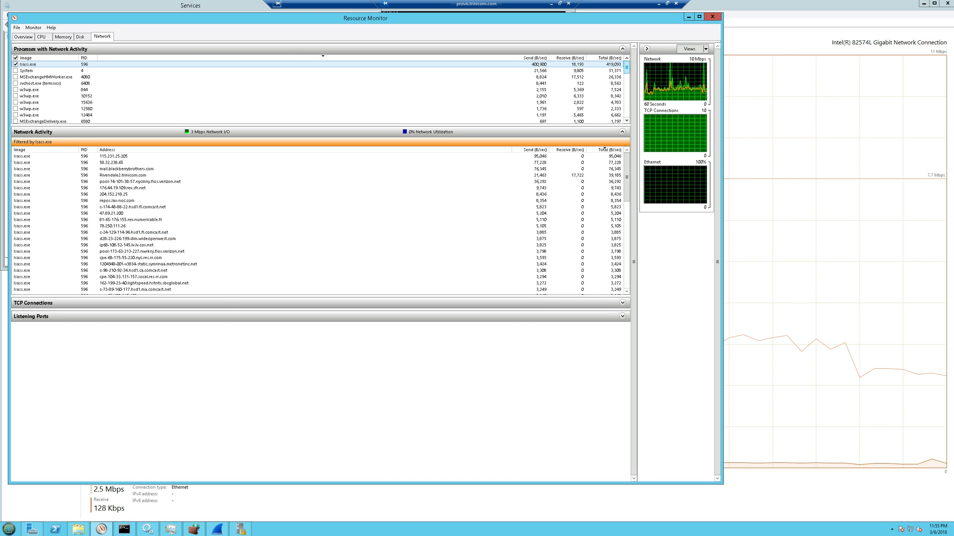
pyautogui.moveTo(193, 528)
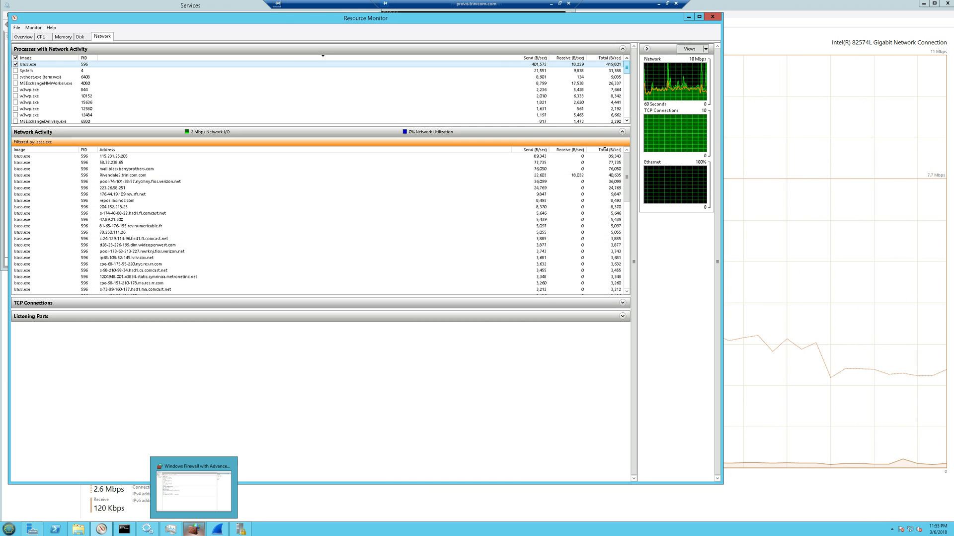
pyautogui.click(193, 492)
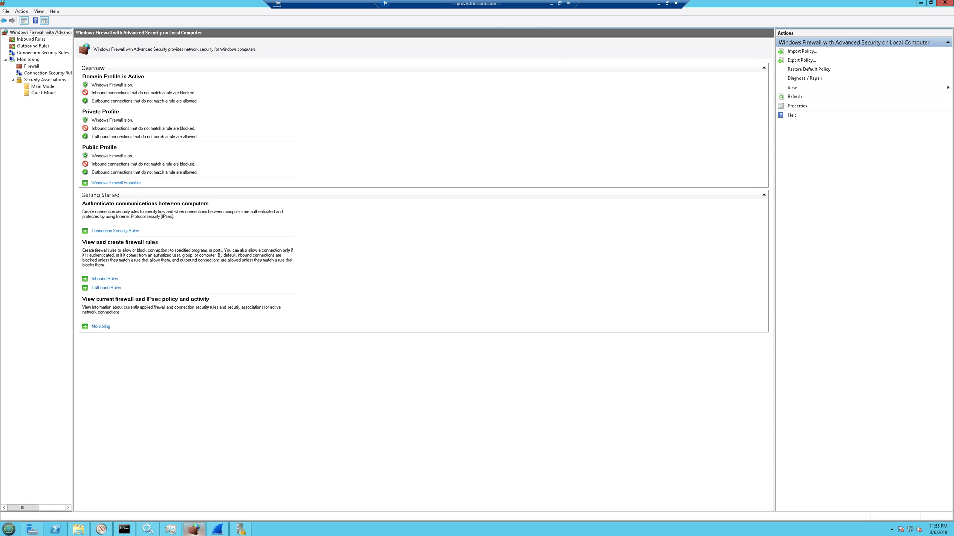
pyautogui.click(194, 528)
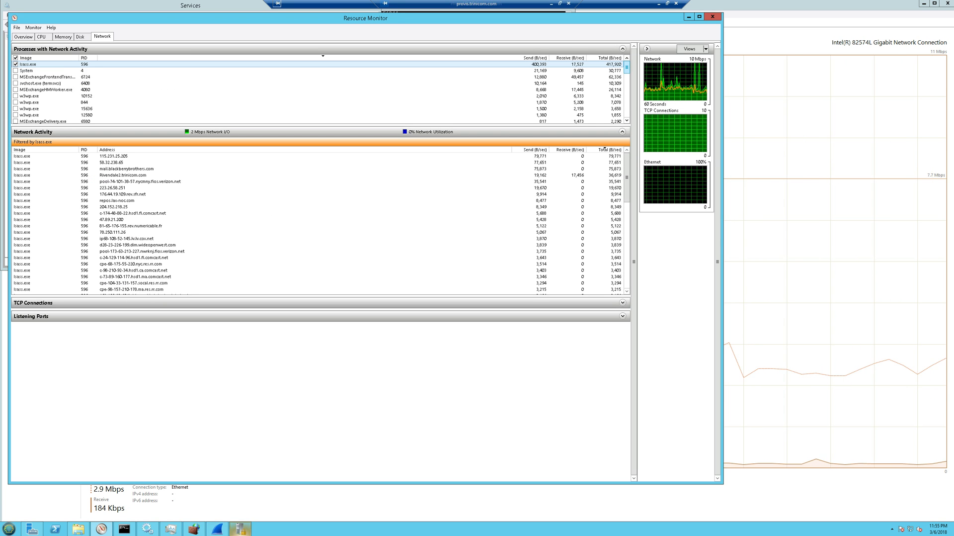
# Step: Switch to the Local Security Policy window and reposition it over Resource Monitor
pyautogui.moveTo(240, 528)
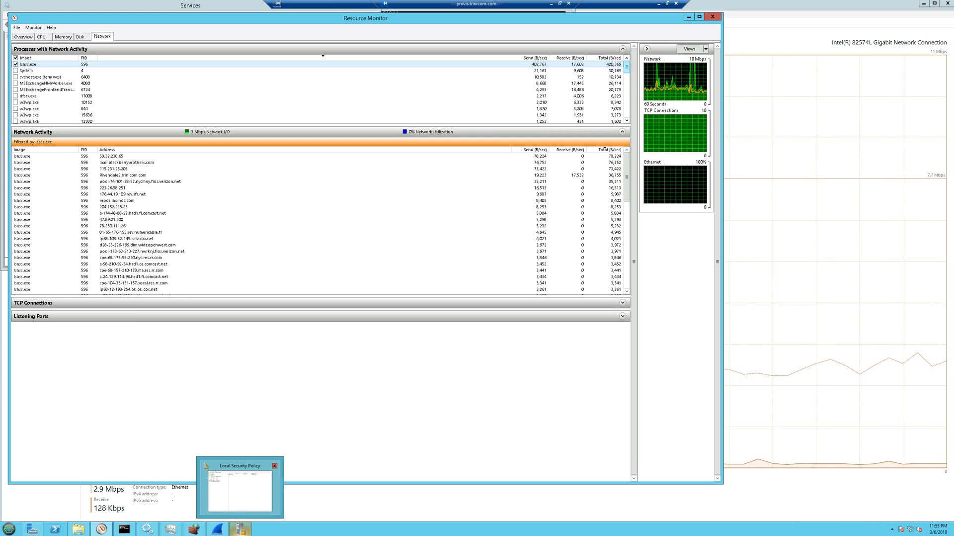
pyautogui.click(240, 528)
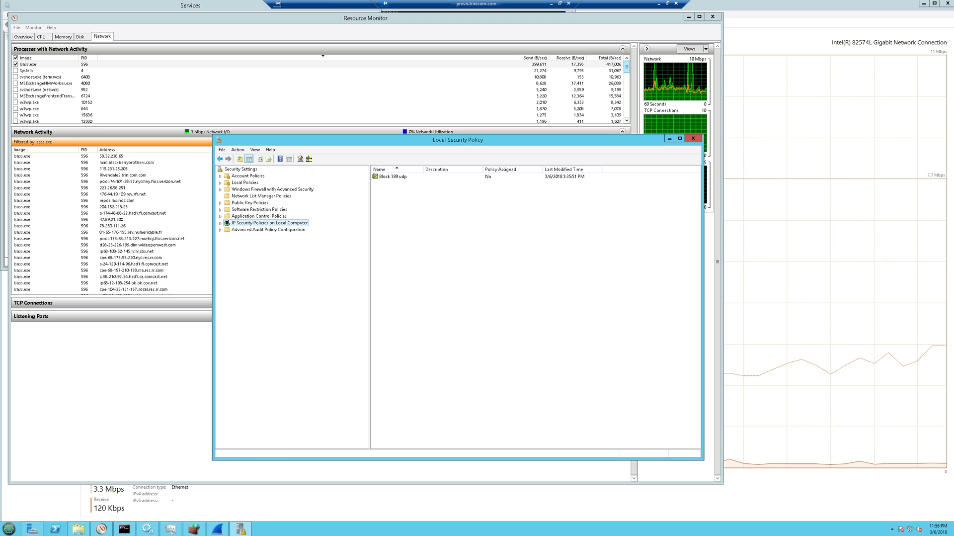
pyautogui.moveTo(457, 140); pyautogui.dragTo(406, 104)
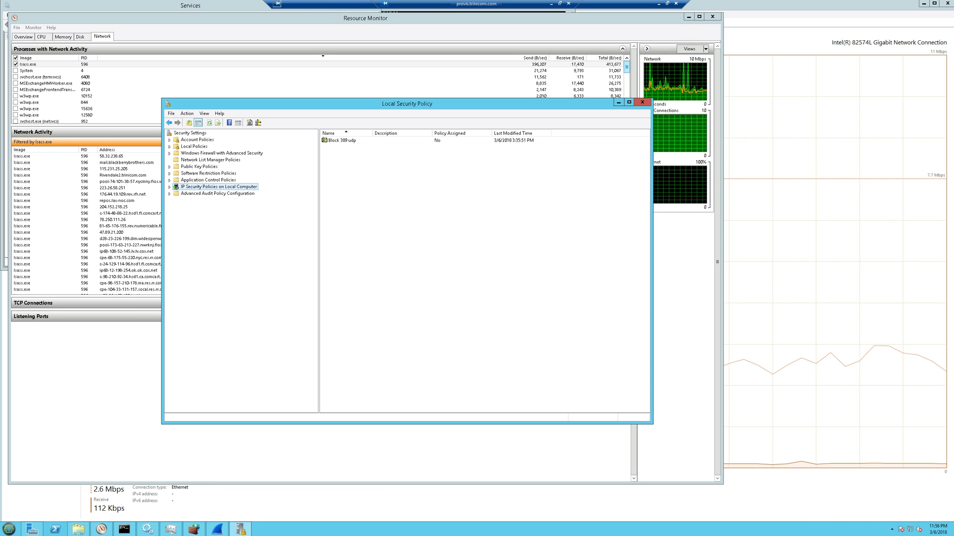
pyautogui.rightClick(225, 186)
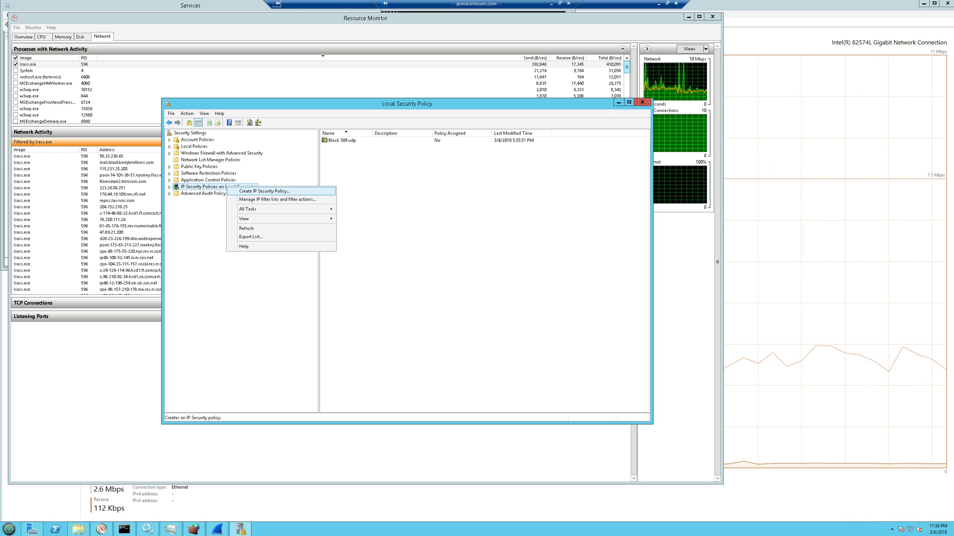
pyautogui.press('Escape')
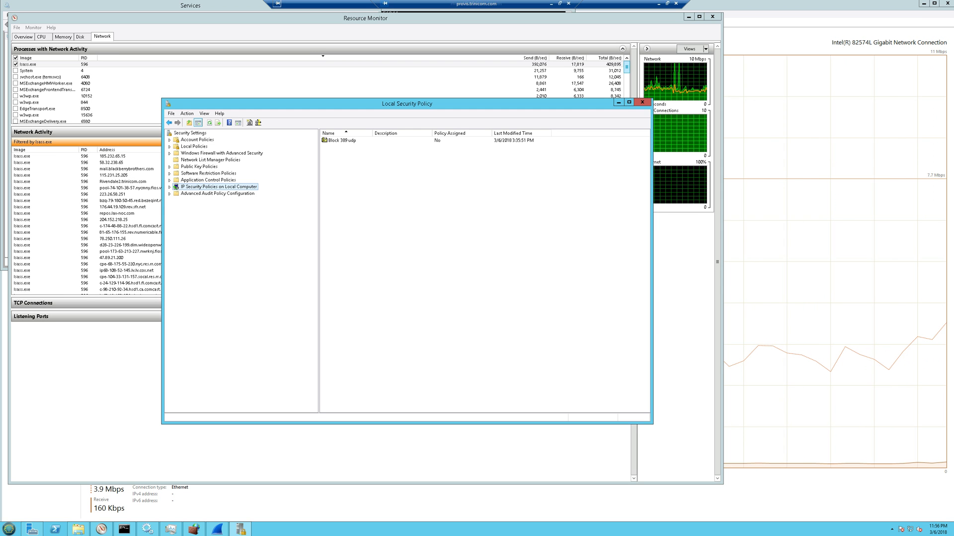
pyautogui.moveTo(407, 103); pyautogui.dragTo(410, 148)
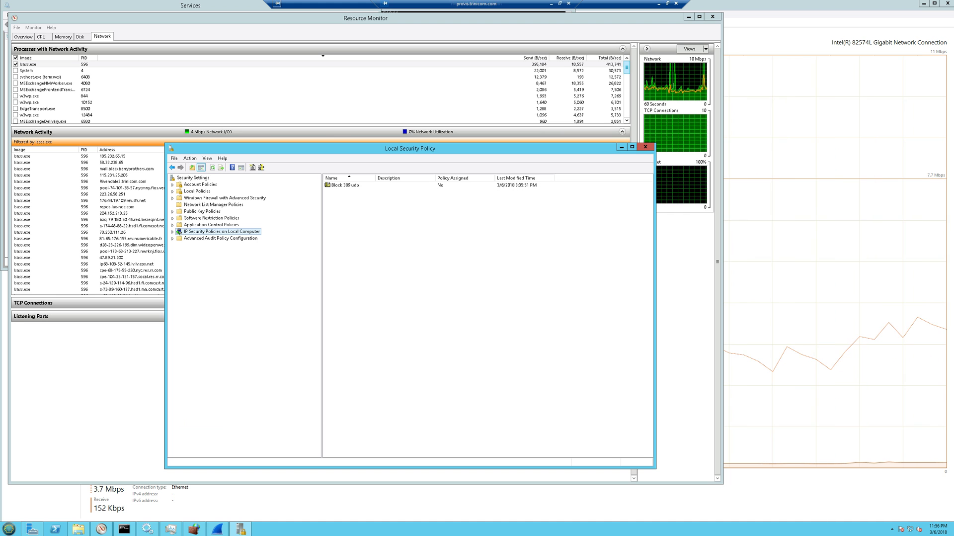
# Step: Open the existing list named Filter from the local computer's IP filter lists and inspect its filter's source and destination addresses
pyautogui.rightClick(257, 231)
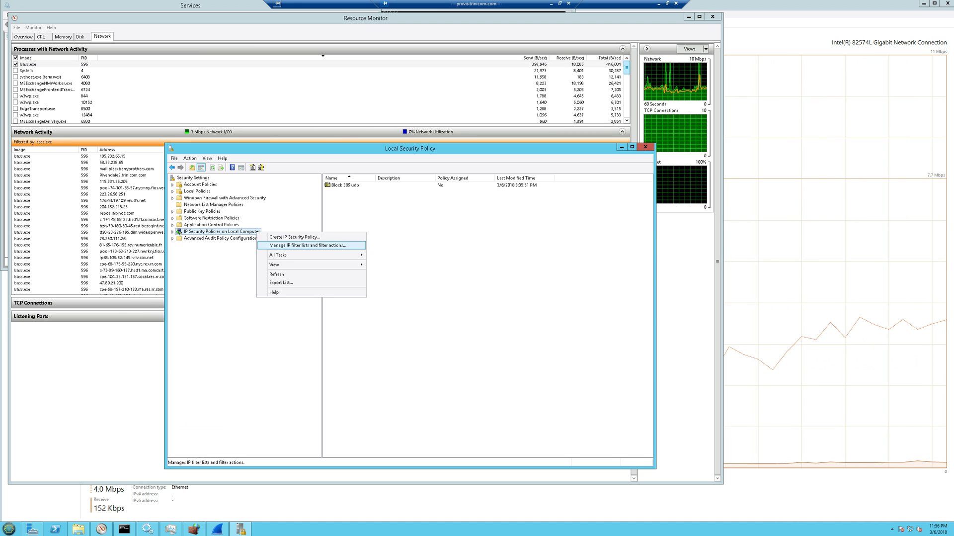
pyautogui.click(307, 245)
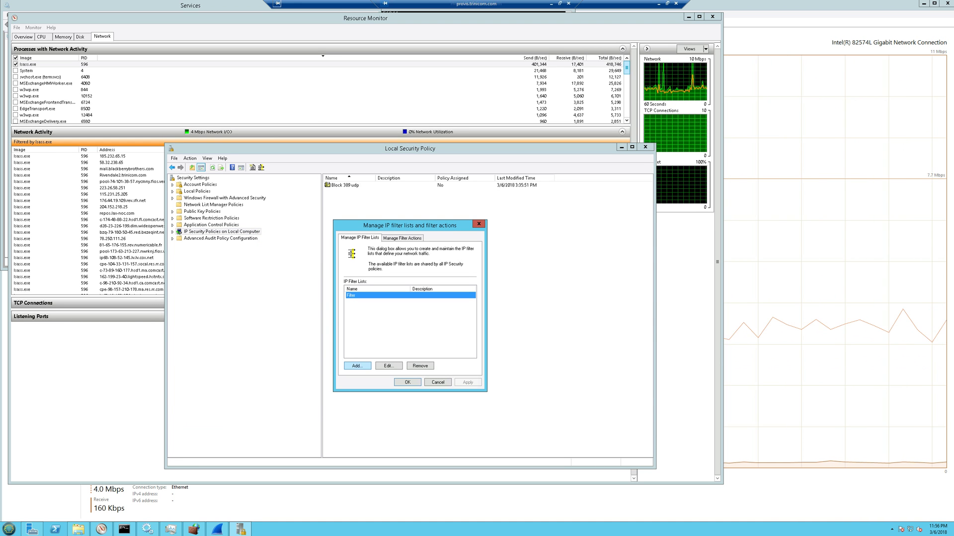
pyautogui.click(389, 365)
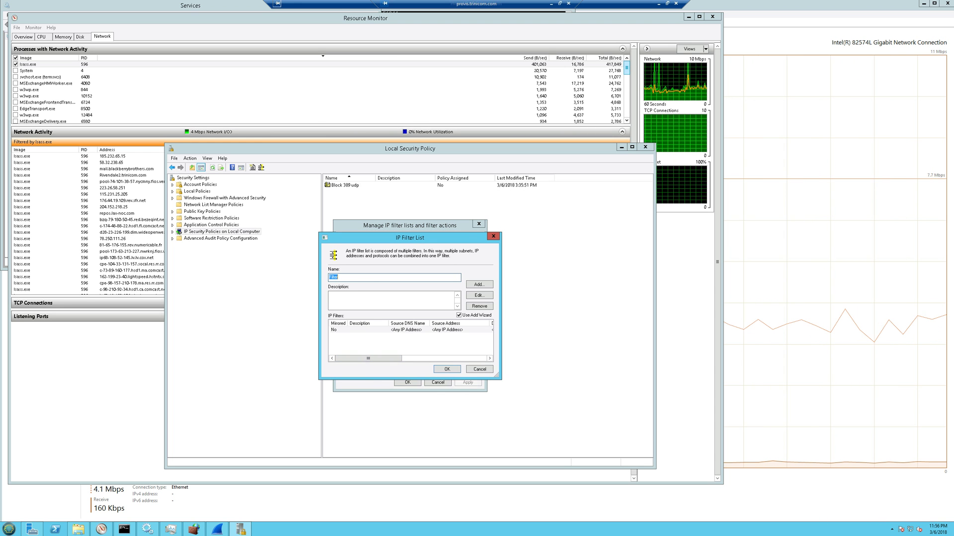
pyautogui.moveTo(368, 357); pyautogui.dragTo(395, 358)
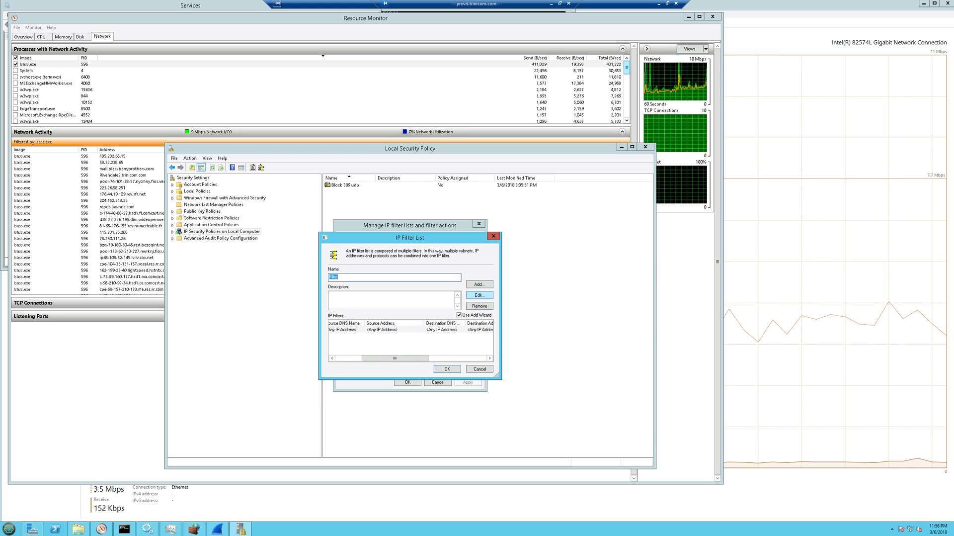
pyautogui.click(441, 329)
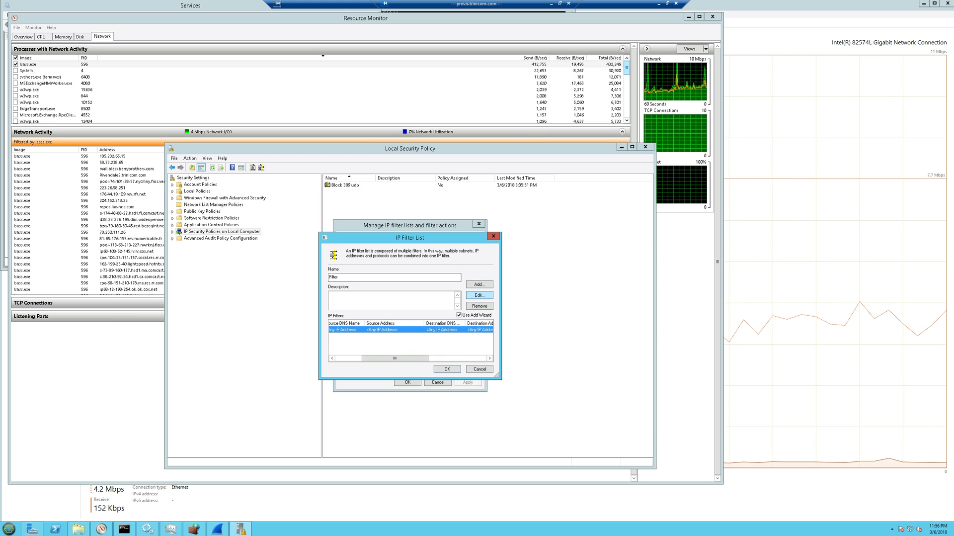
# Step: Add an IP filter to the list with mirroring turned off and any IP address as both source and destination
pyautogui.click(479, 284)
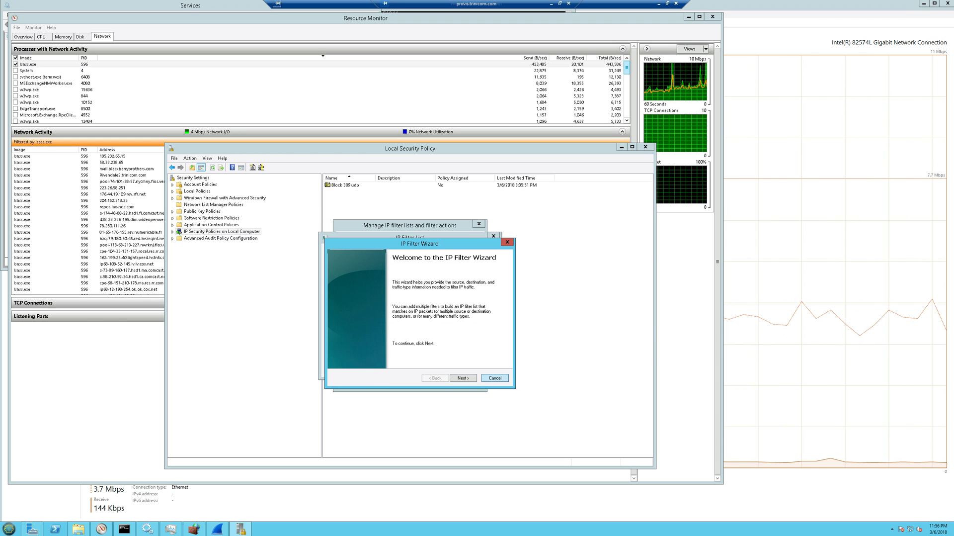
pyautogui.click(462, 378)
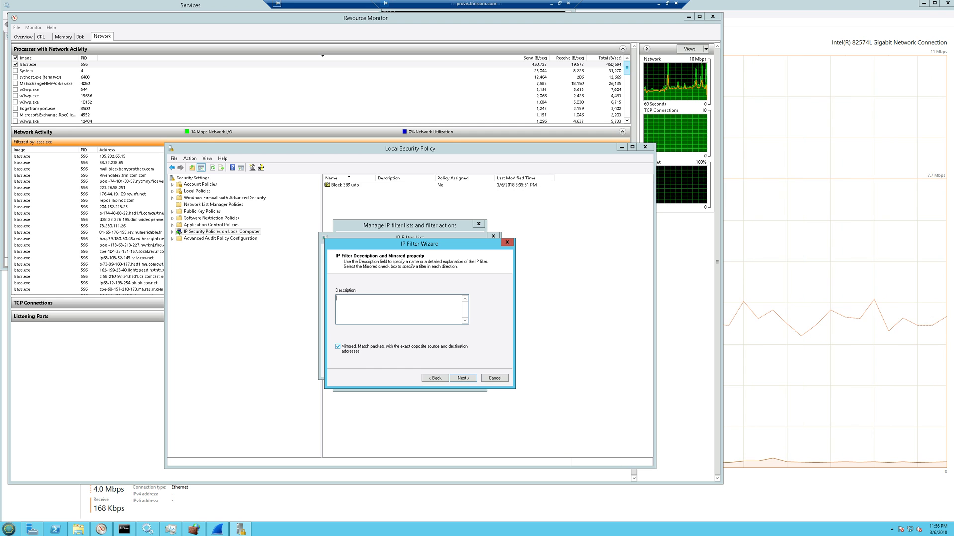
pyautogui.click(338, 346)
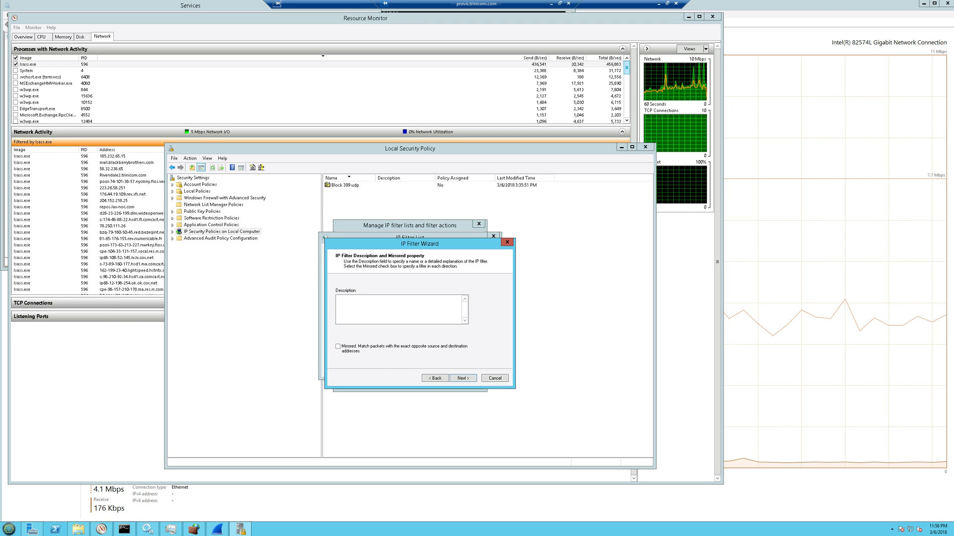
pyautogui.press('Return')
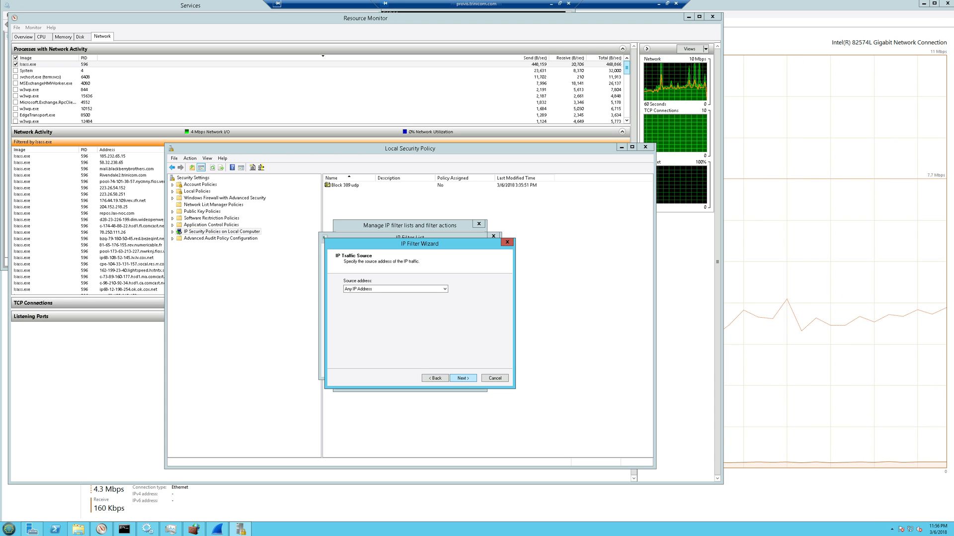
pyautogui.press('Return')
pyautogui.press('Return')
# Step: Set the new filter's protocol type to UDP and continue to its port settings
pyautogui.click(368, 288)
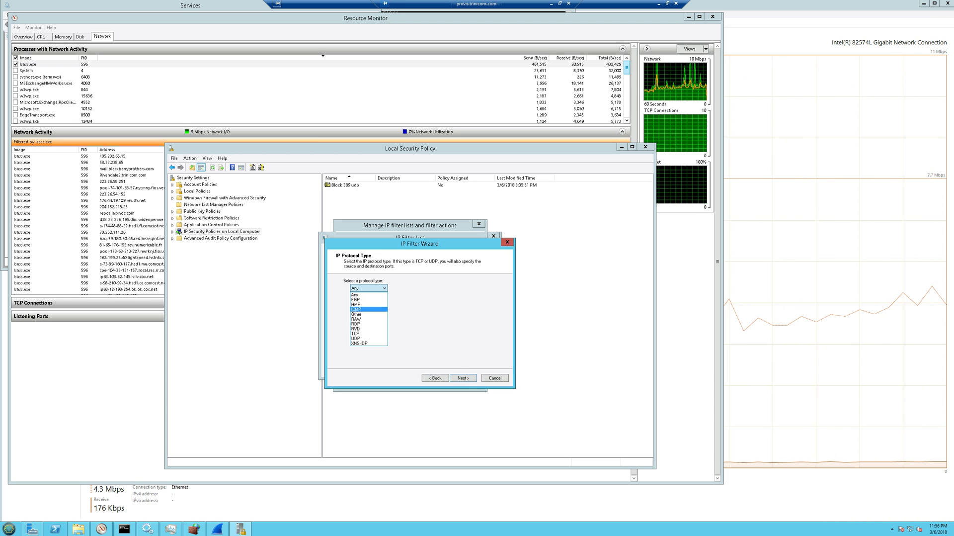
pyautogui.press('Down')
pyautogui.press('Down')
pyautogui.press('Return')
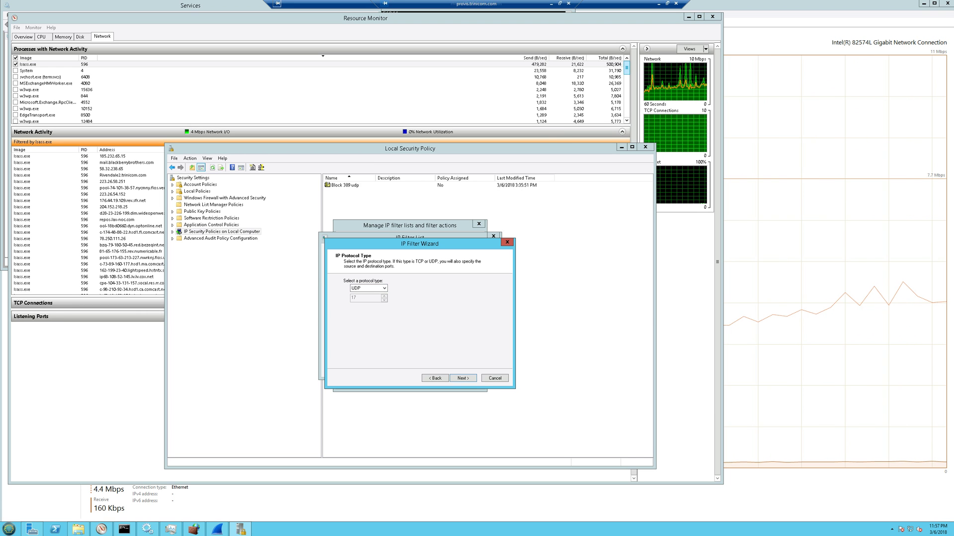
pyautogui.press('Return')
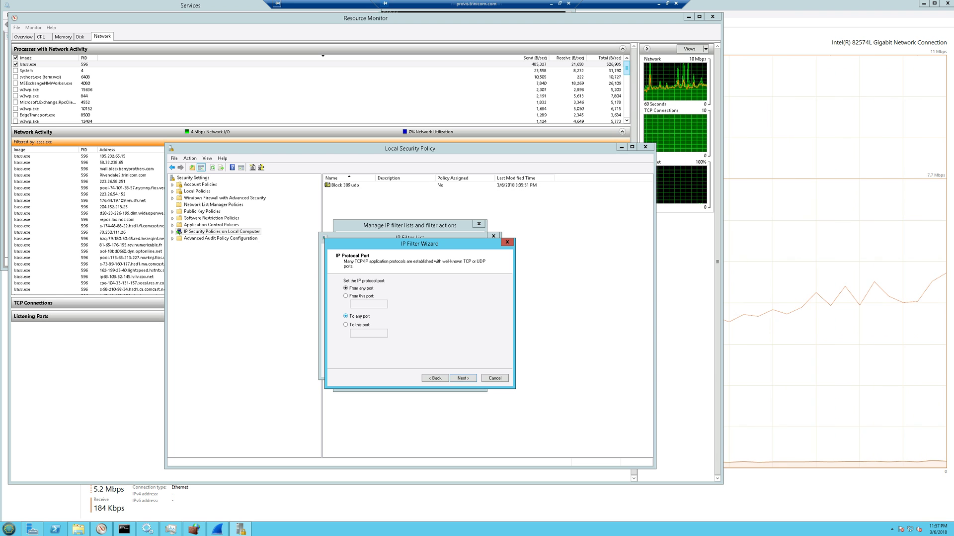
# Step: Finish the filter with traffic from any port to port 389, and cancel out of the filter list after checking its ports and protocol
pyautogui.press('Down')
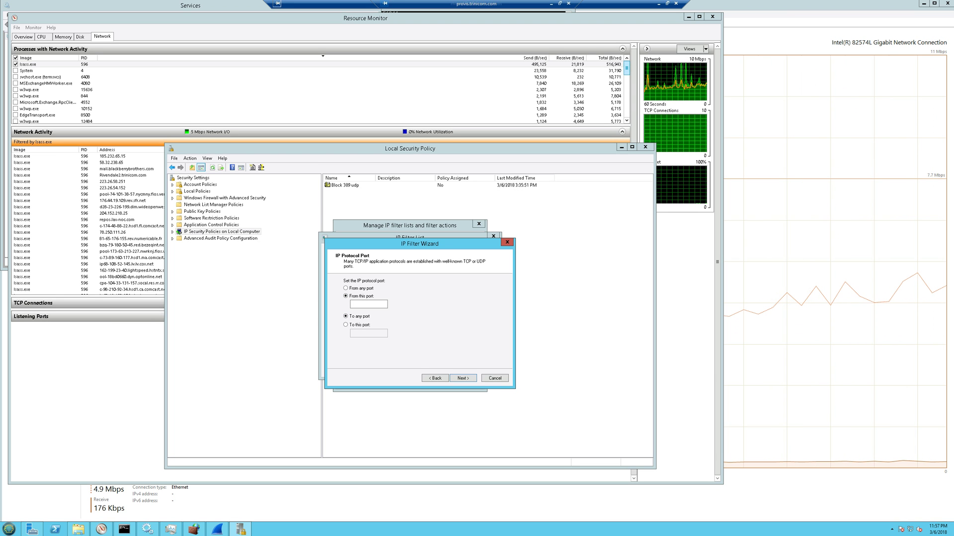
pyautogui.press('Up')
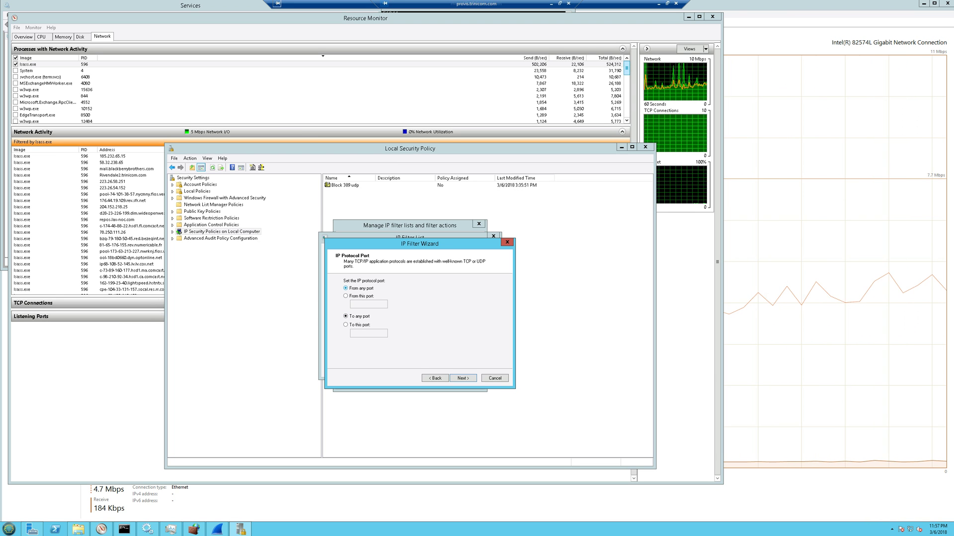
pyautogui.click(346, 324)
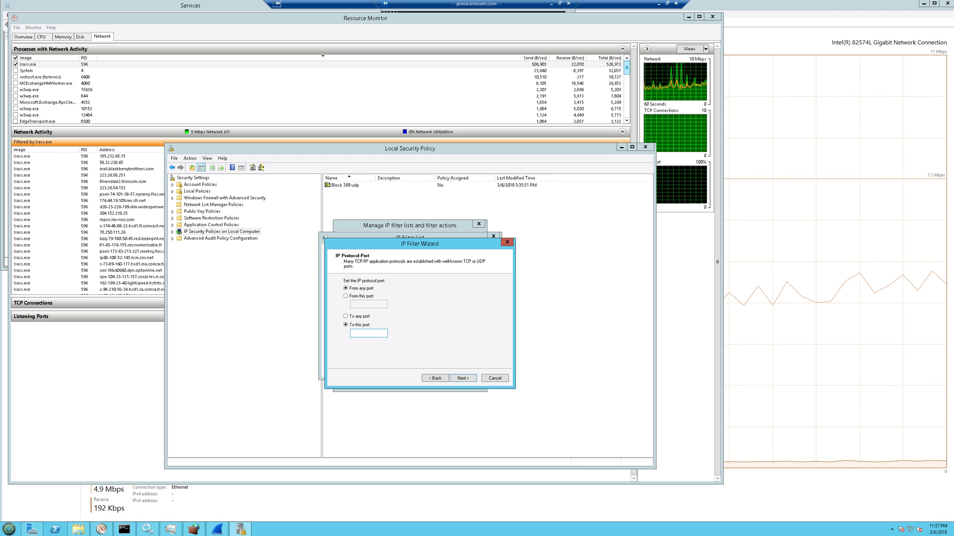
pyautogui.click(369, 332)
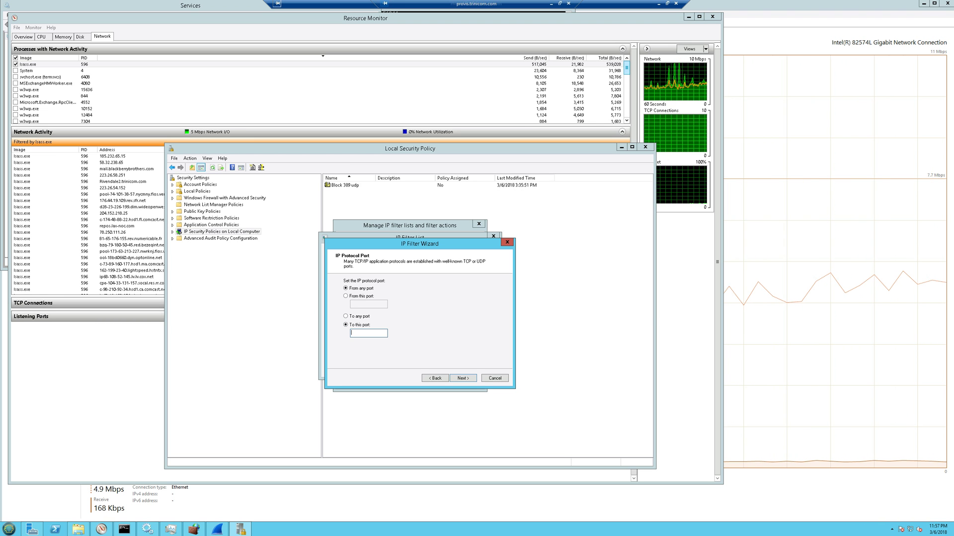
pyautogui.write('389')
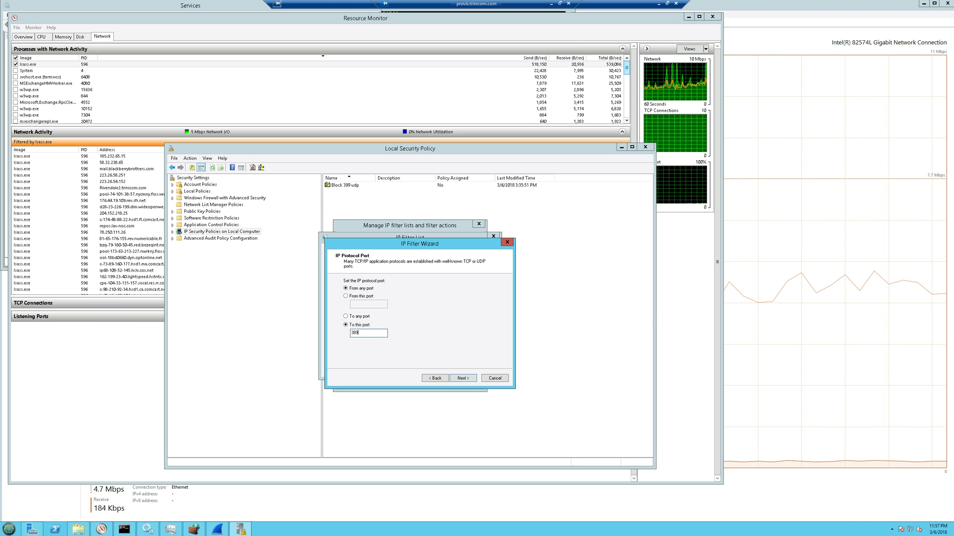
pyautogui.press('Return')
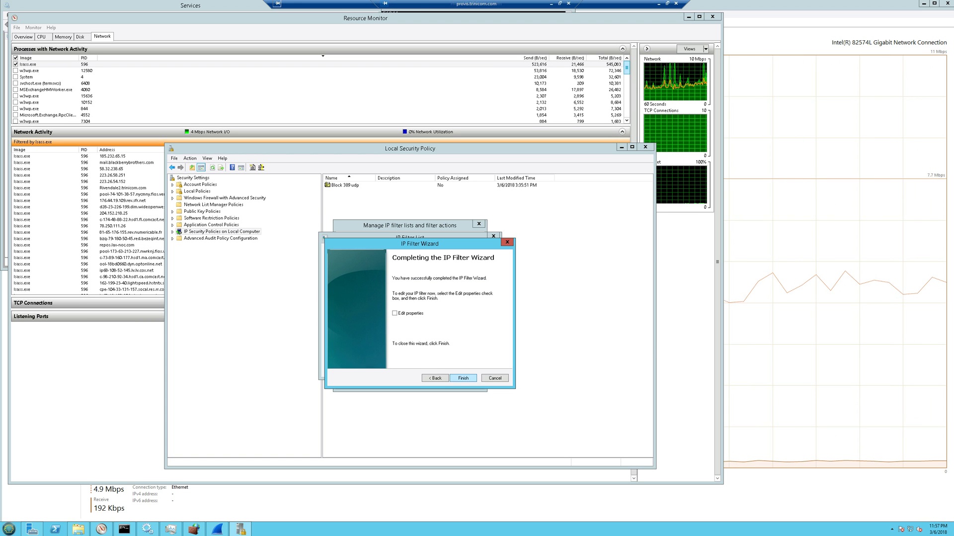
pyautogui.press('Return')
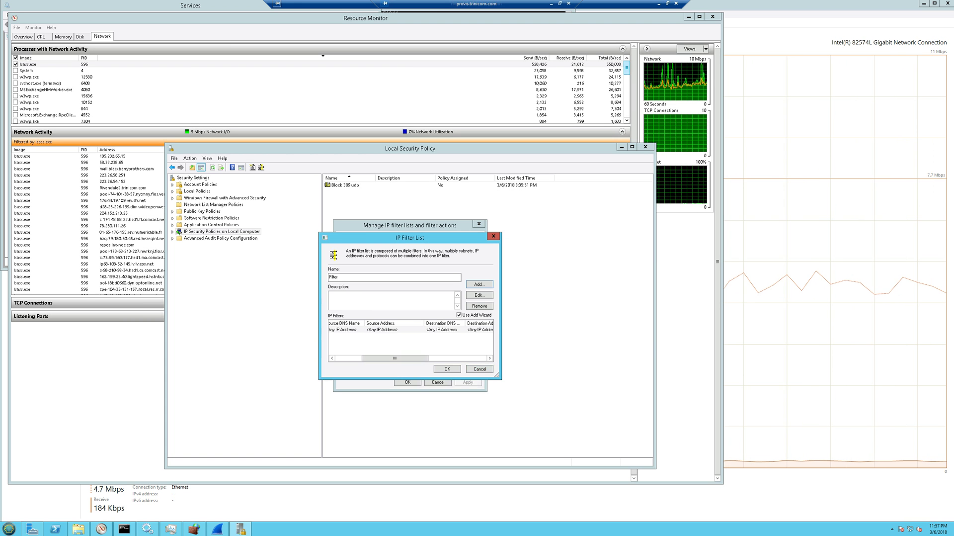
pyautogui.moveTo(394, 358); pyautogui.dragTo(454, 358)
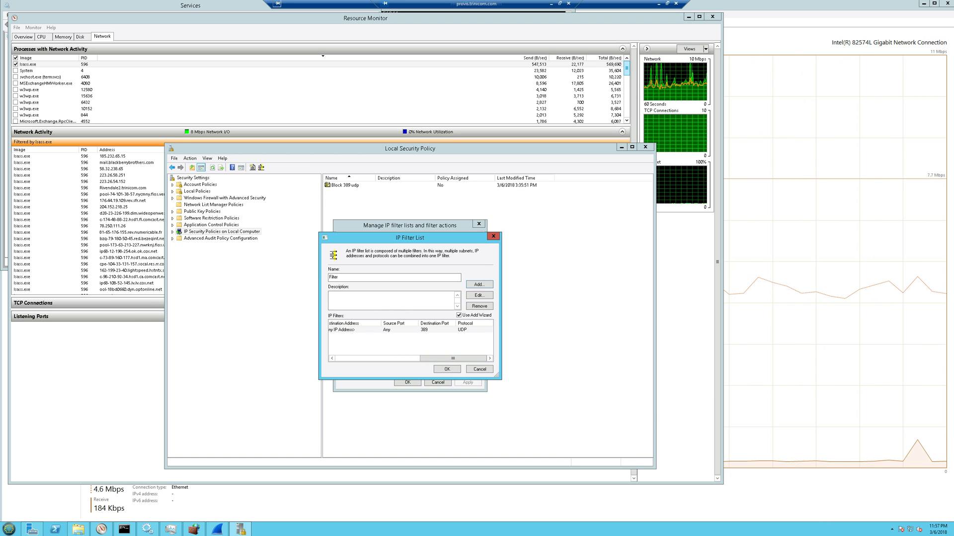
pyautogui.click(479, 369)
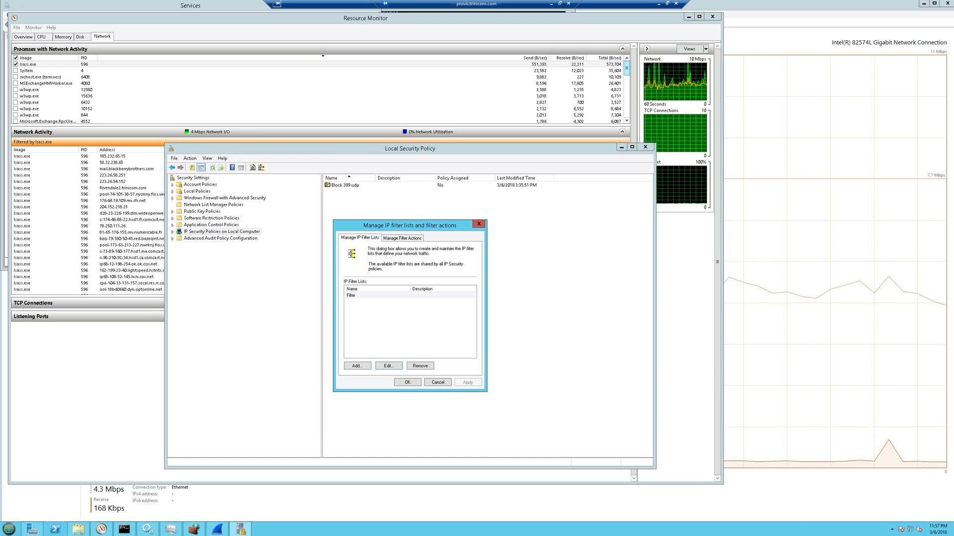
# Step: Walk through adding a filter action named block with the Filter Action Wizard, and cancel it on the completion page
pyautogui.click(402, 237)
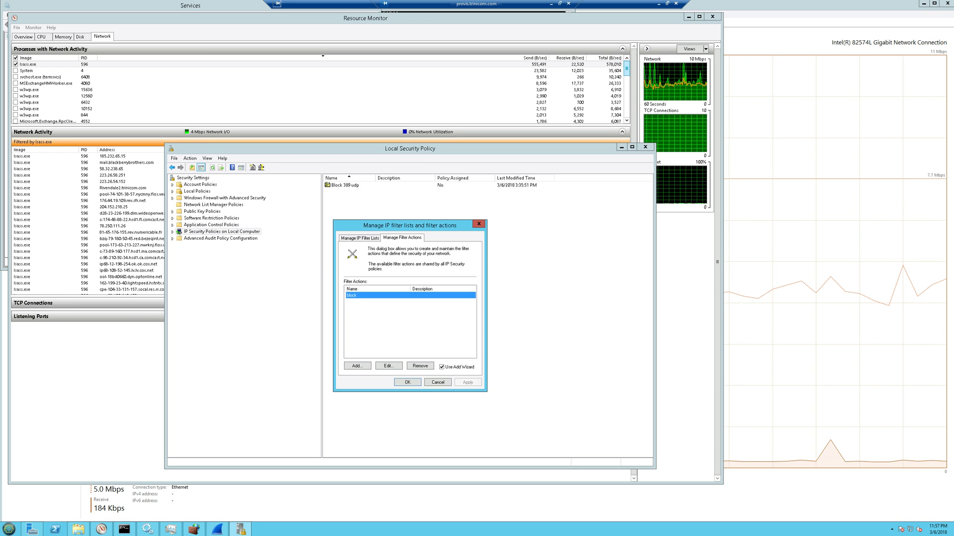
pyautogui.click(357, 366)
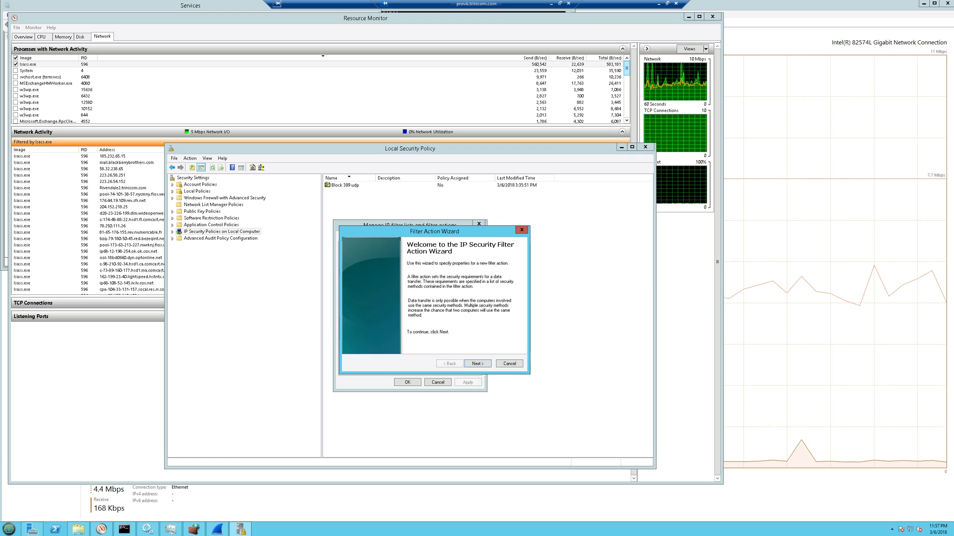
pyautogui.press('Return')
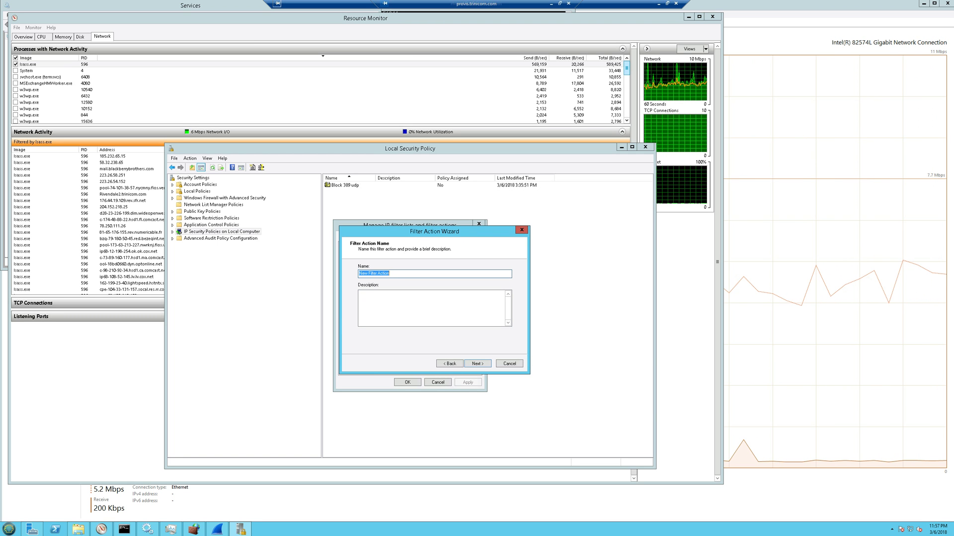
pyautogui.write('bloc')
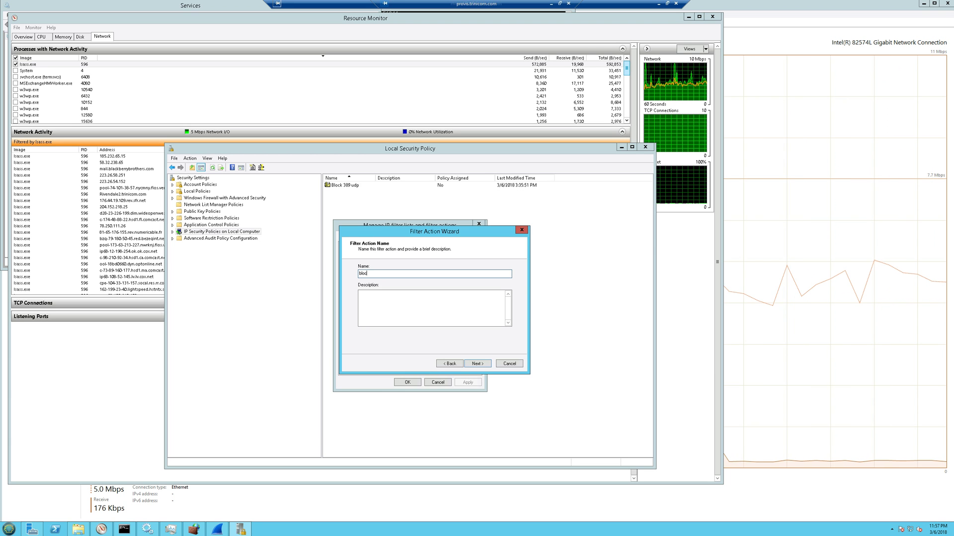
pyautogui.write('k')
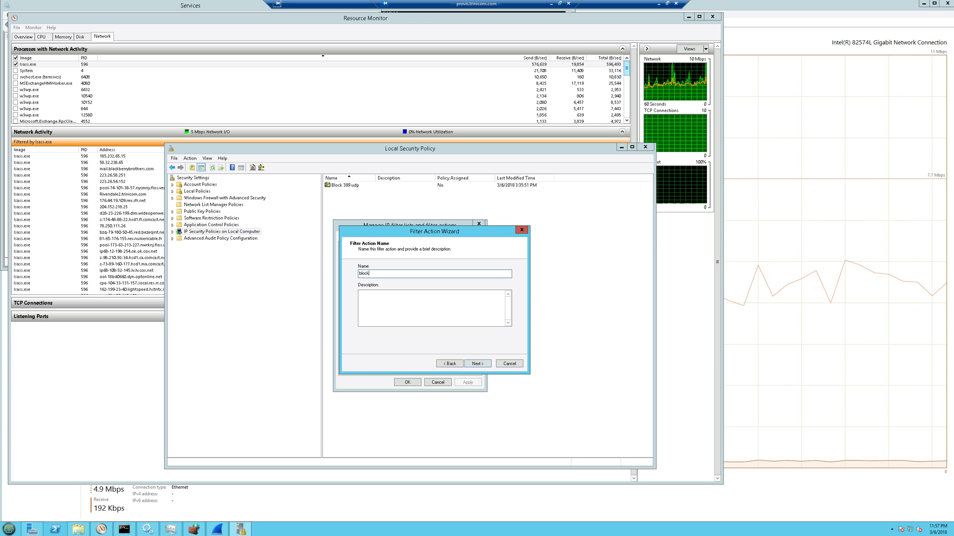
pyautogui.press('Return')
pyautogui.press('Up')
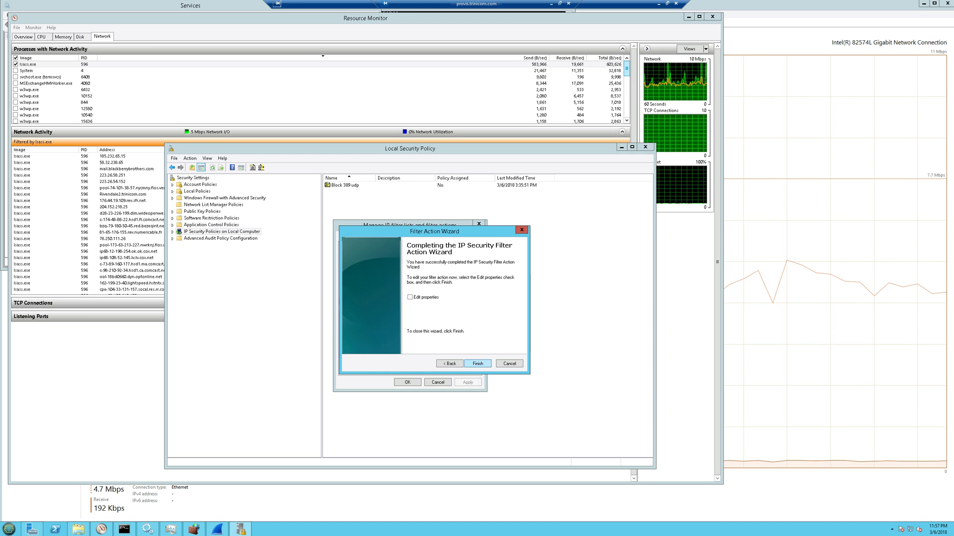
pyautogui.press('Return')
# Step: Inspect the security method of the existing filter action named block, and close the filter management dialog
pyautogui.press('Return')
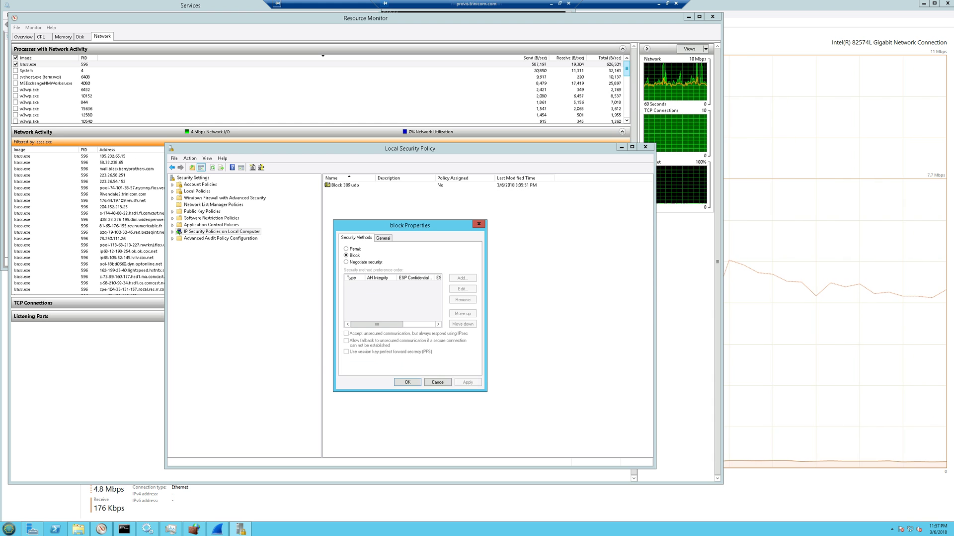
pyautogui.press('Return')
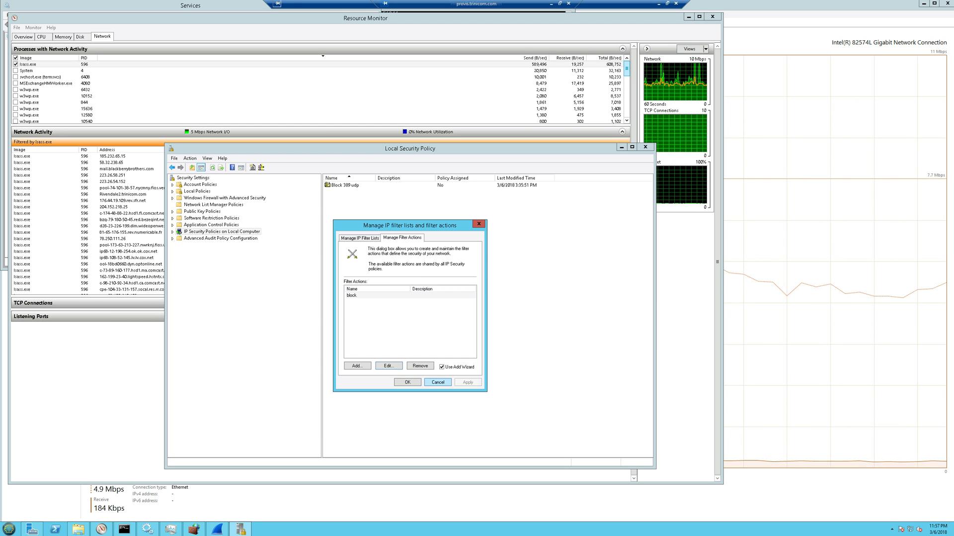
pyautogui.press('Return')
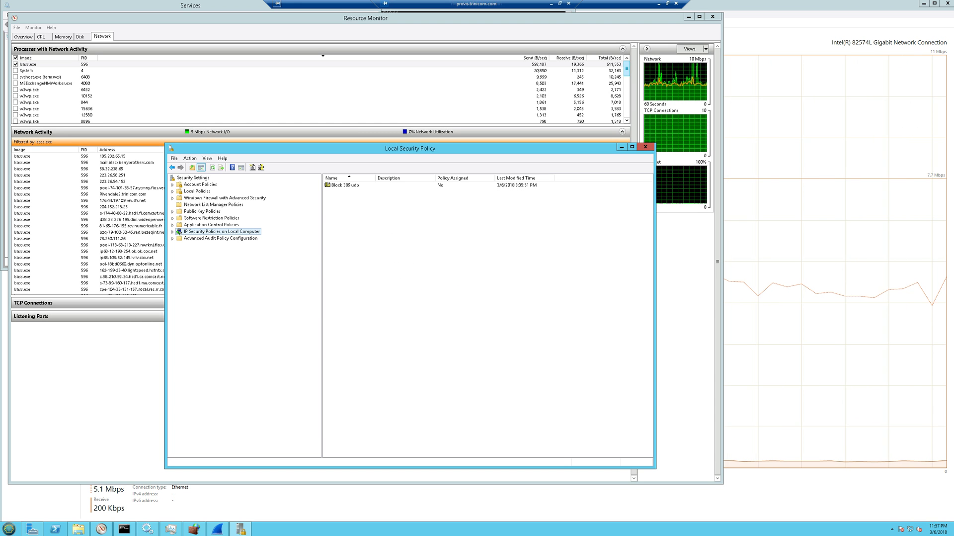
# Step: Walk through creating an IP security policy named block 389 udp with the default response rule left off, and cancel the wizard
pyautogui.rightClick(232, 230)
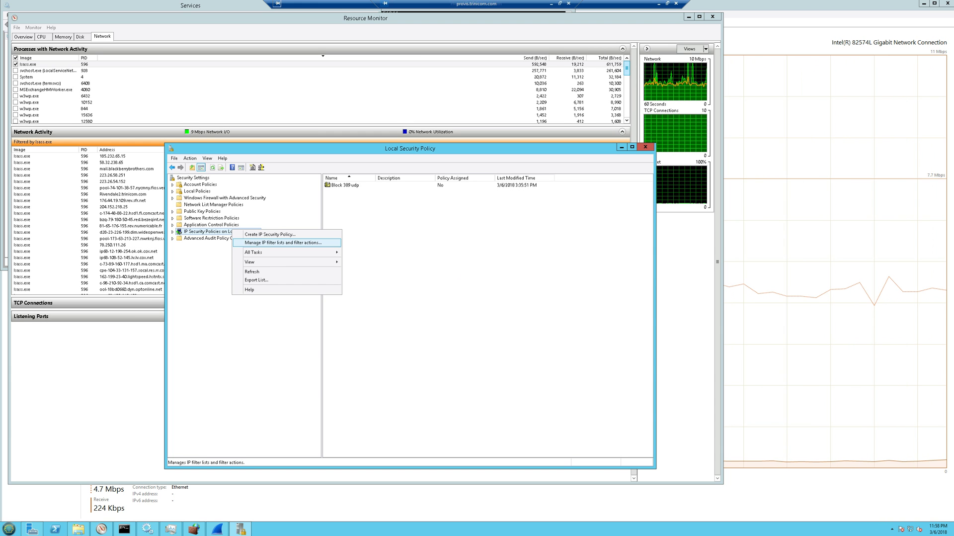
pyautogui.press('Up')
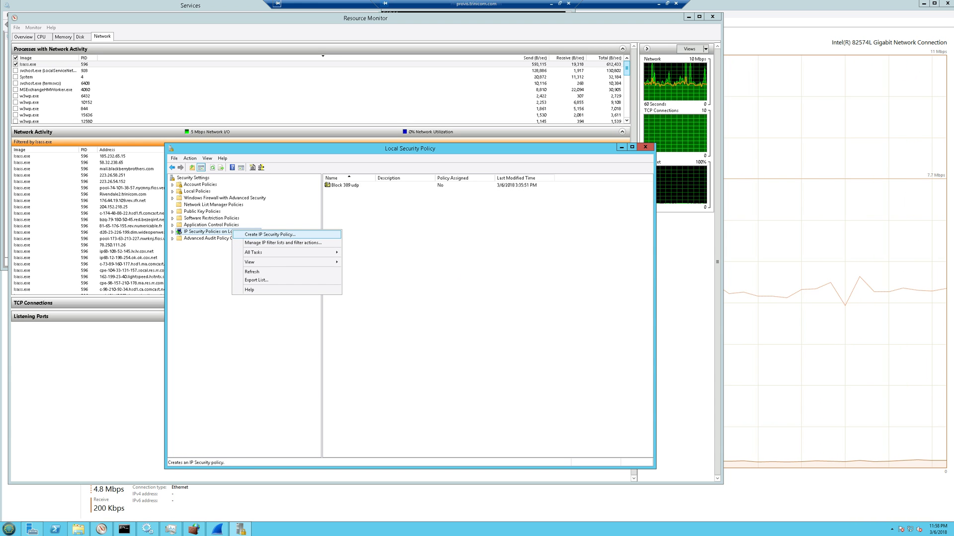
pyautogui.press('Return')
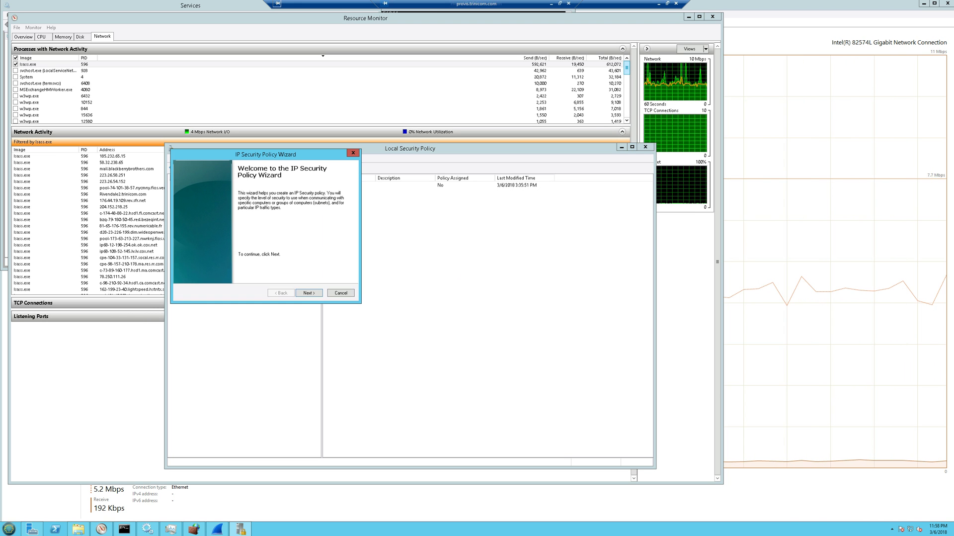
pyautogui.press('Return')
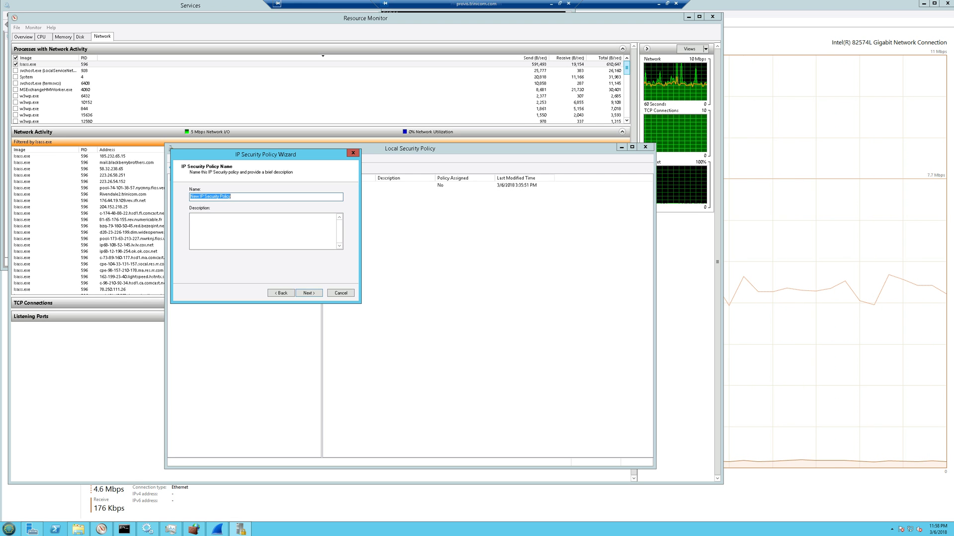
pyautogui.write('block 389')
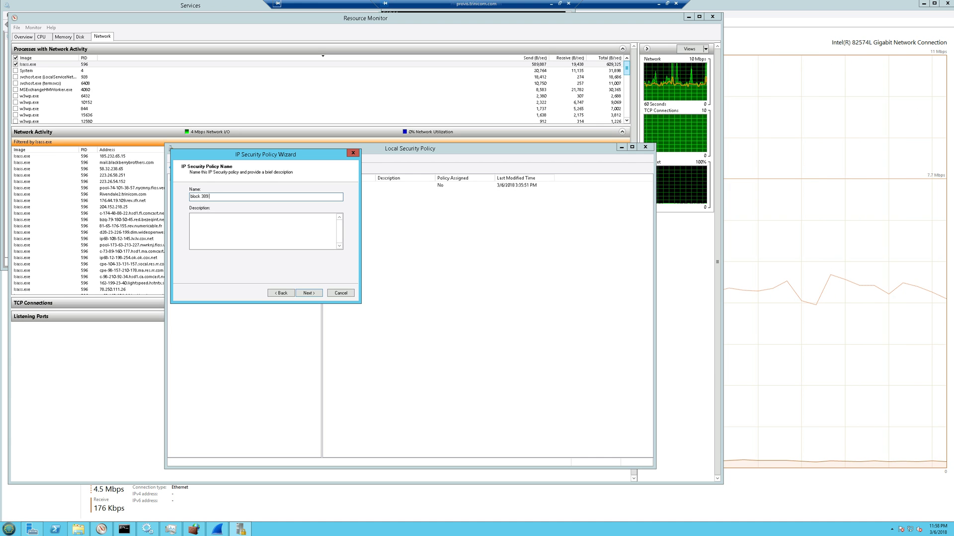
pyautogui.write(' udp')
pyautogui.press('Return')
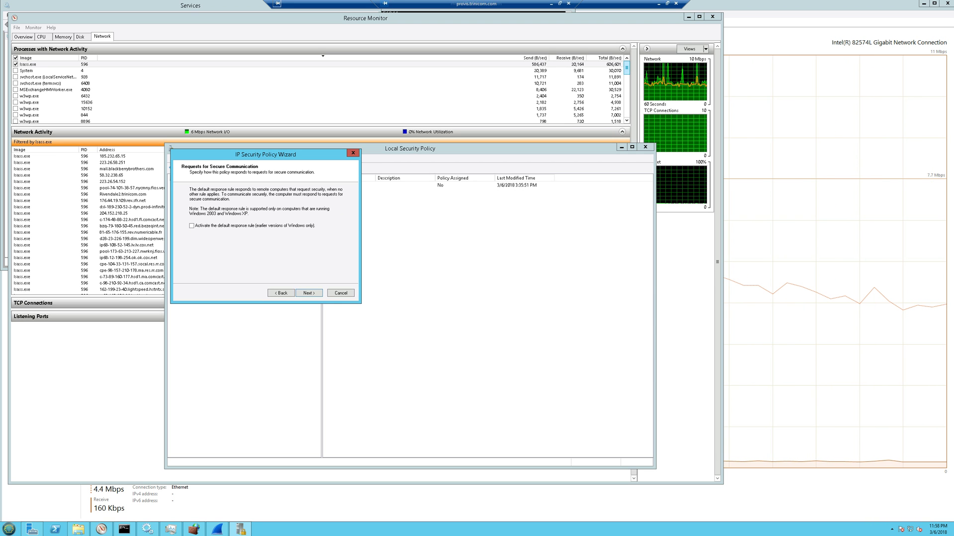
pyautogui.press('Return')
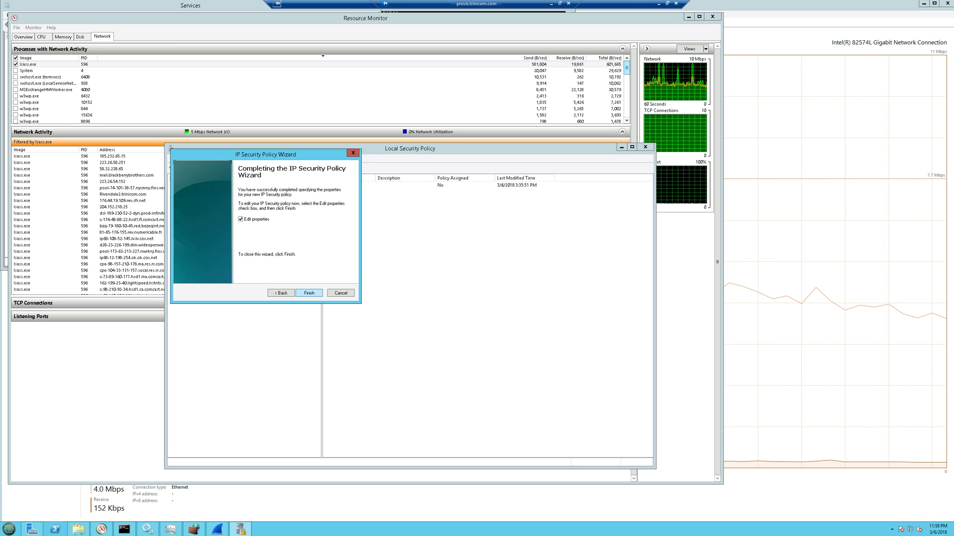
pyautogui.press('Tab')
pyautogui.press('Return')
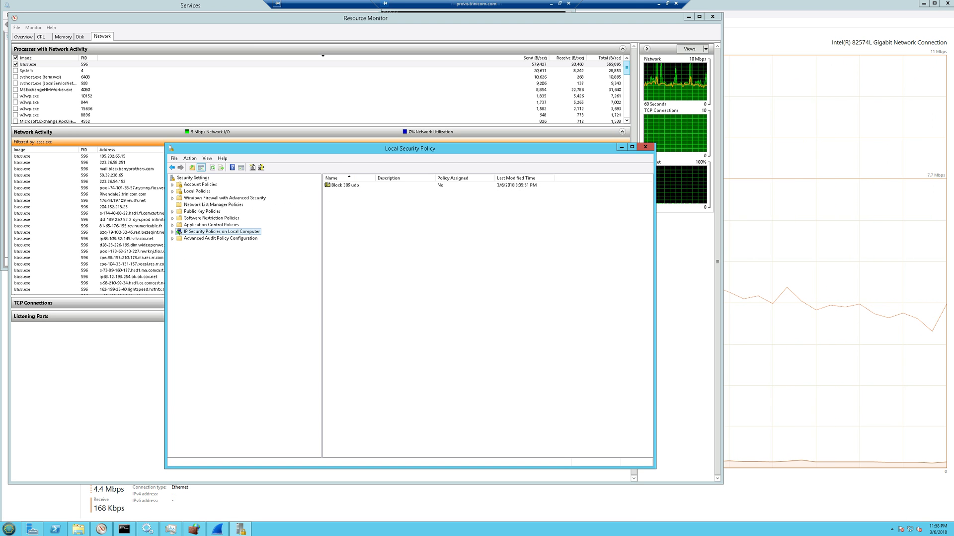
# Step: Review the rules and general properties of the existing Block 389 udp policy, and close its properties
pyautogui.rightClick(346, 186)
pyautogui.moveTo(370, 201)
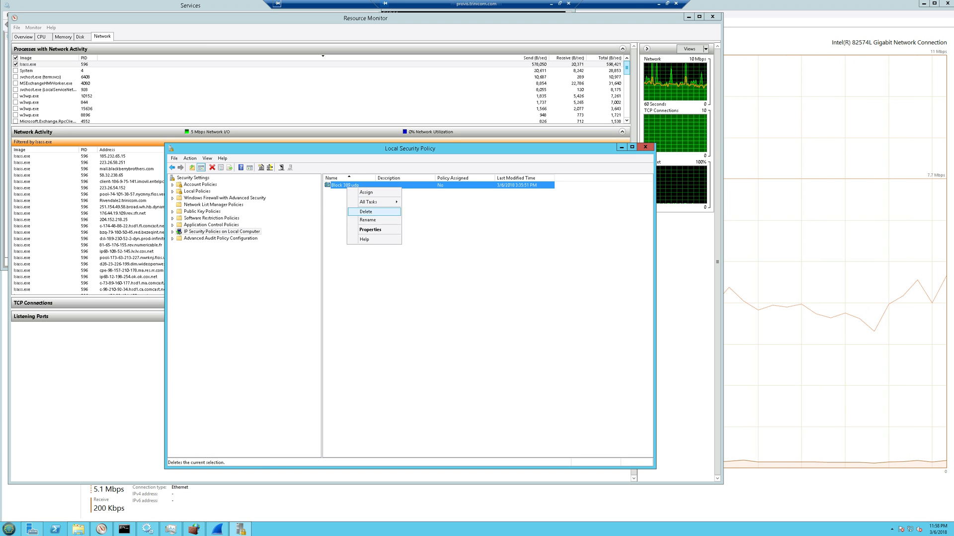
pyautogui.click(370, 229)
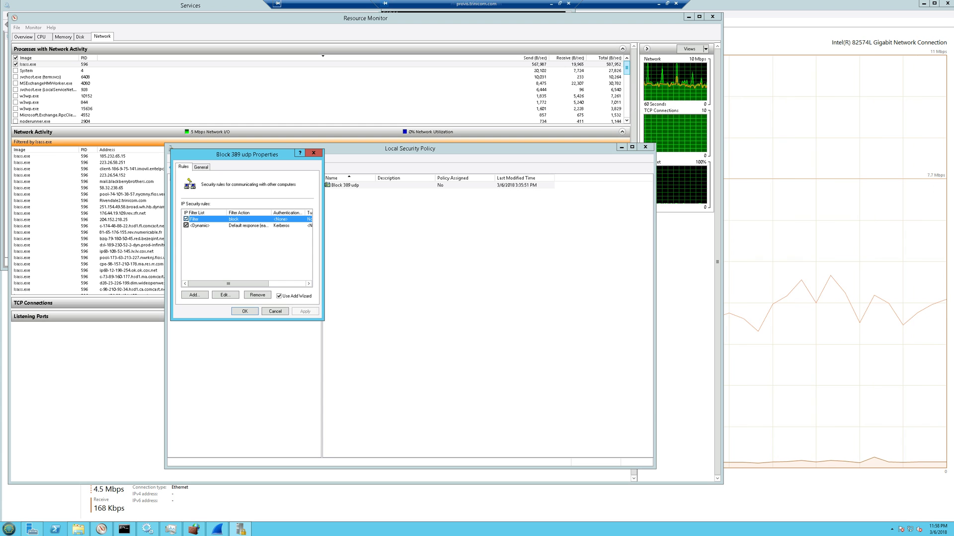
pyautogui.hotkey('ctrl', 'Tab')
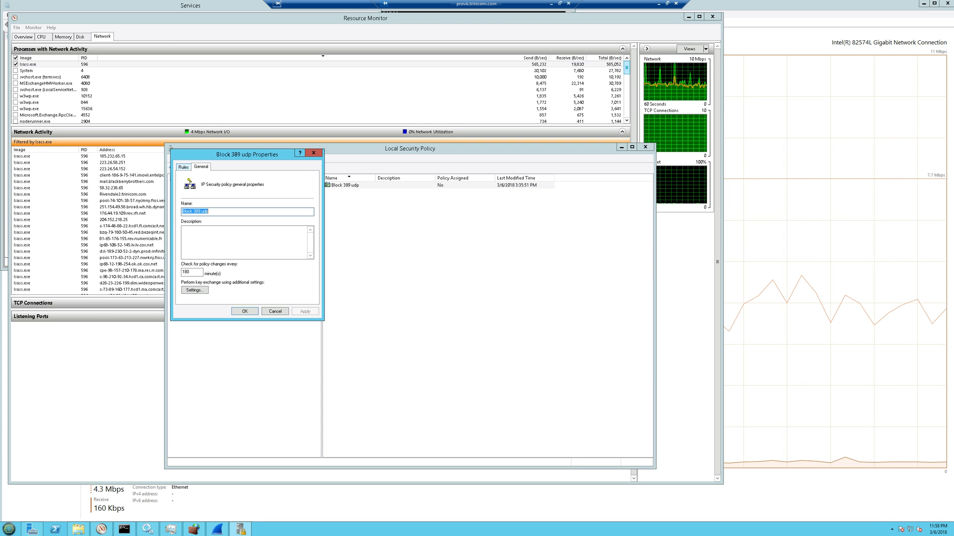
pyautogui.hotkey('ctrl', 'Tab')
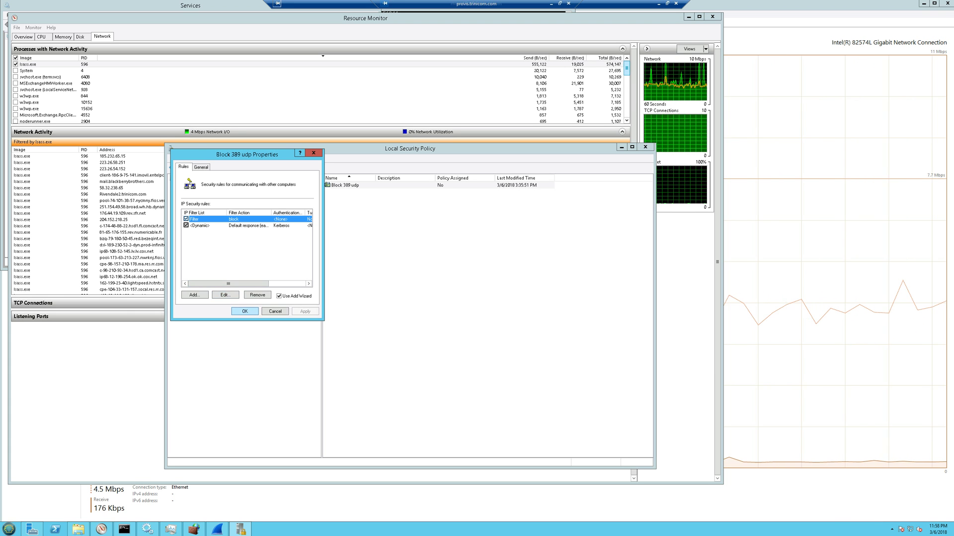
pyautogui.click(245, 310)
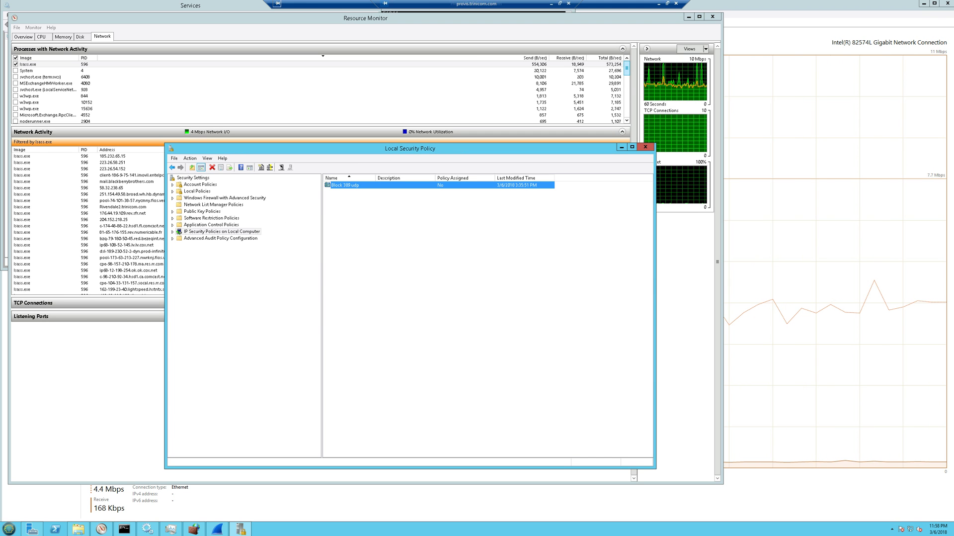
# Step: Assign the Block 389 udp policy and move the Local Security Policy window aside to uncover the lsass.exe network activity
pyautogui.rightClick(358, 185)
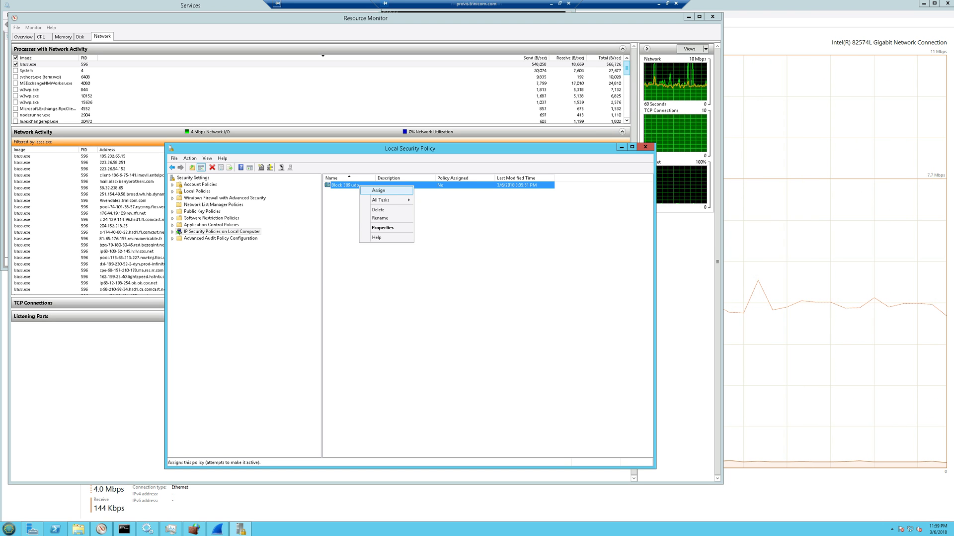
pyautogui.press('Return')
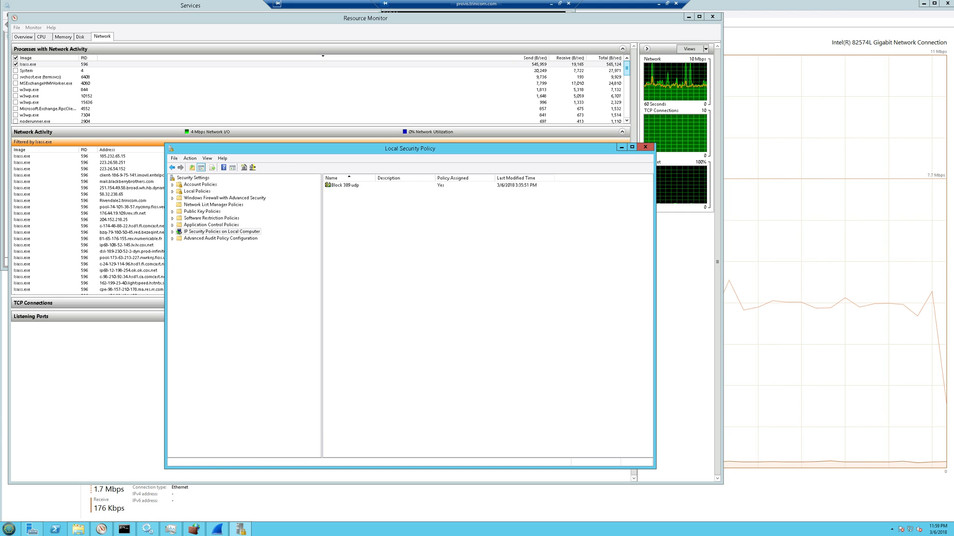
pyautogui.moveTo(410, 148); pyautogui.dragTo(459, 219)
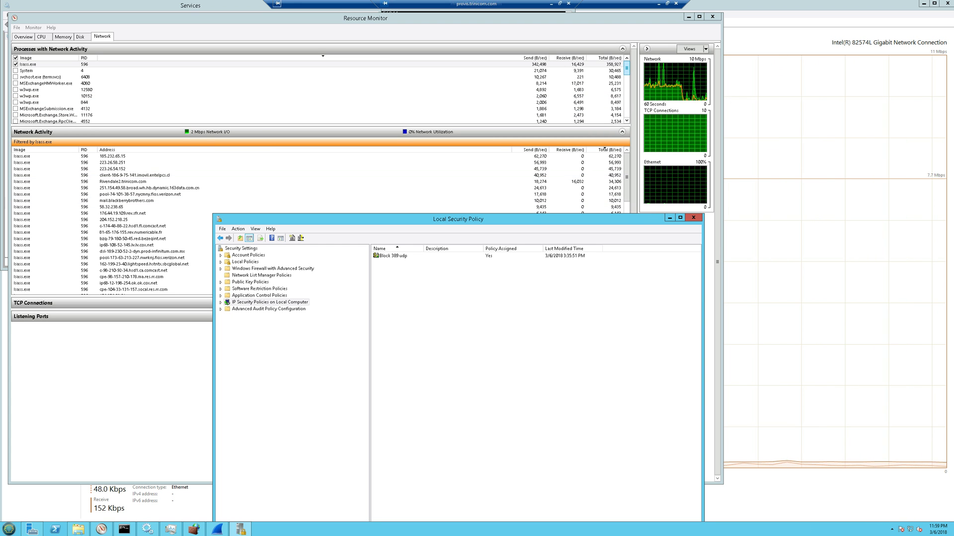
pyautogui.moveTo(298, 219); pyautogui.dragTo(399, 182)
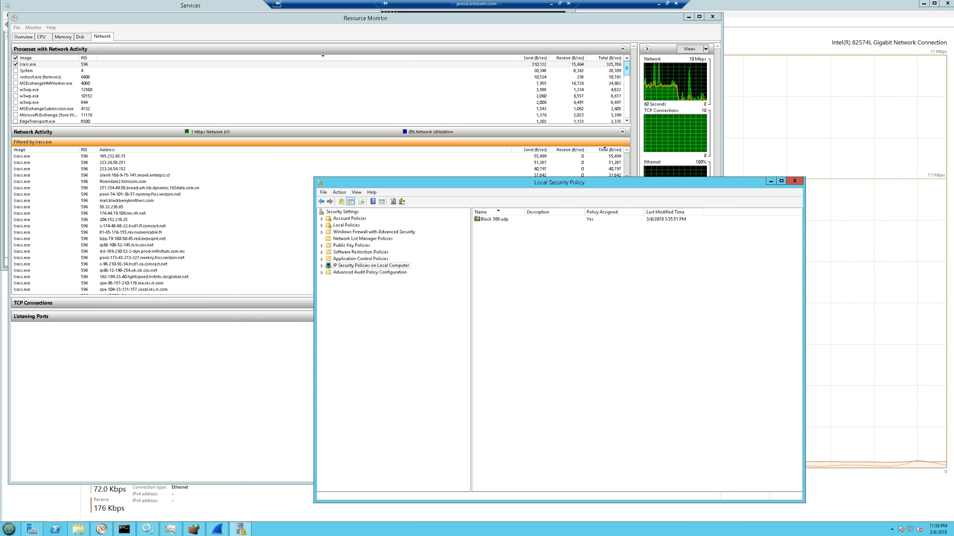